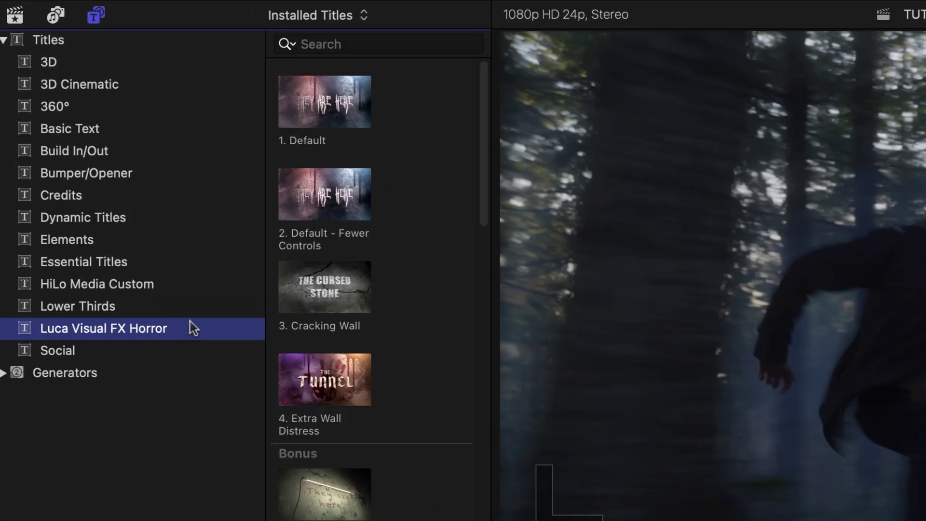
Hide the Titles sidebar so the Luca horror titles spread into a wide multi-column grid
{"action": "left_click", "coordinate": [99, 15]}
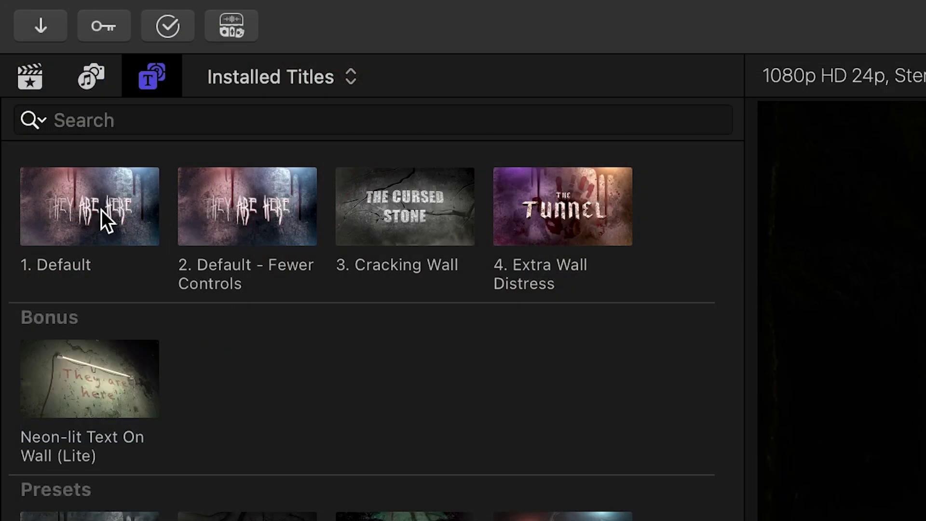
Add the 1. Default horror title to the timeline with the text 'A DARK FOREST'
{"action": "left_click_drag", "start_coordinate": [106, 222], "coordinate": [174, 422]}
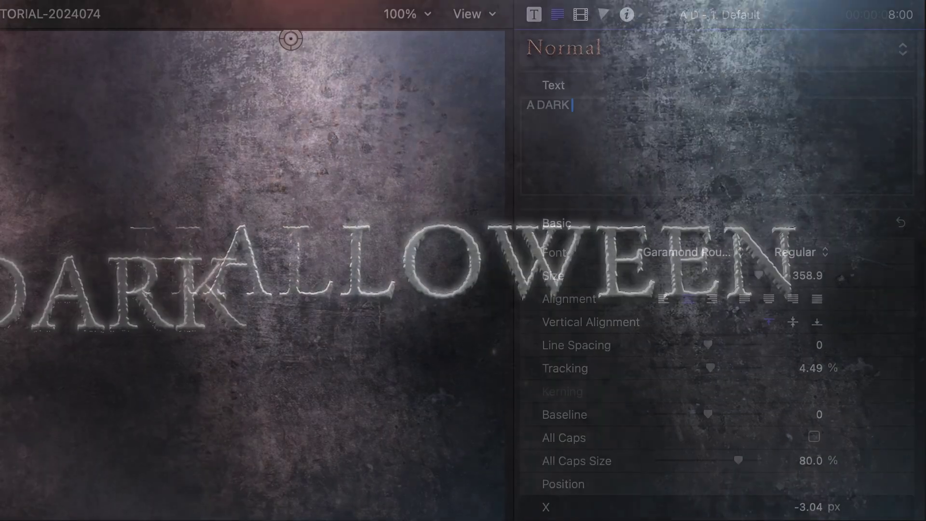
{"action": "type", "text": "FORE"}
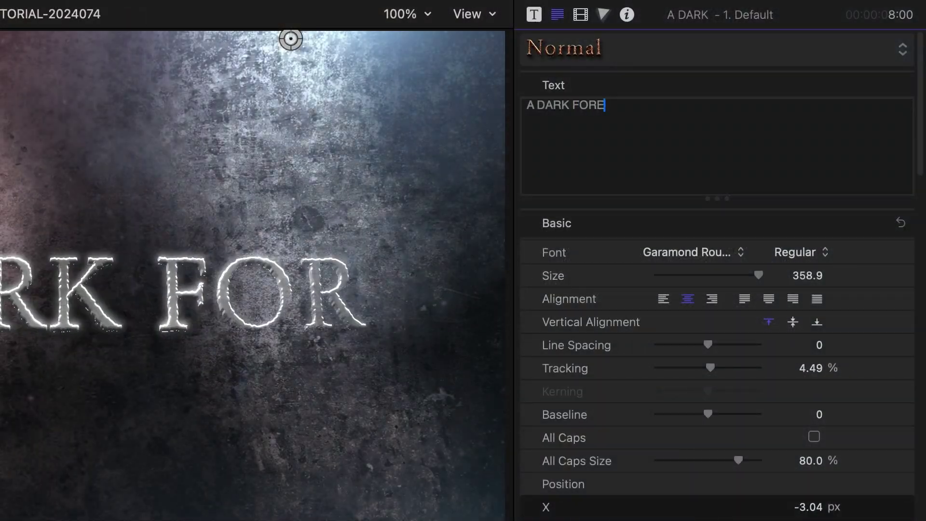
{"action": "type", "text": "ST"}
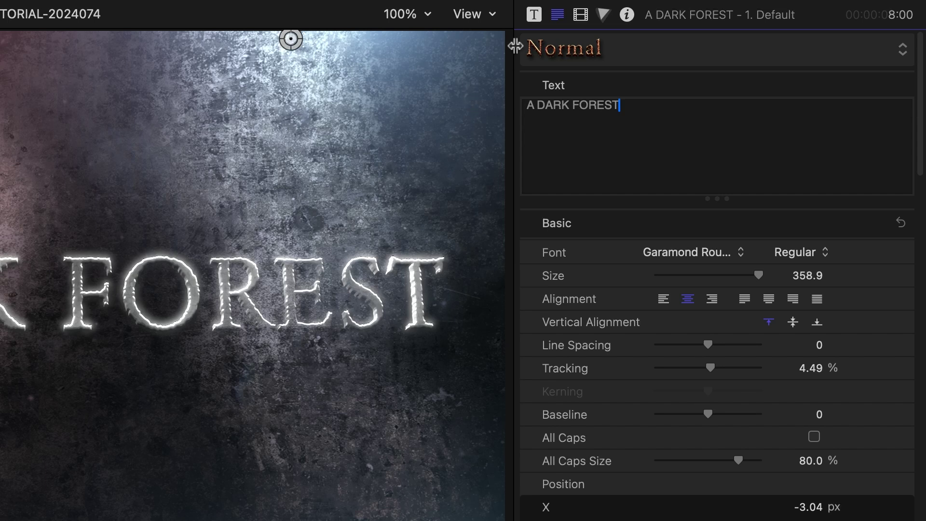
{"action": "left_click", "coordinate": [531, 16]}
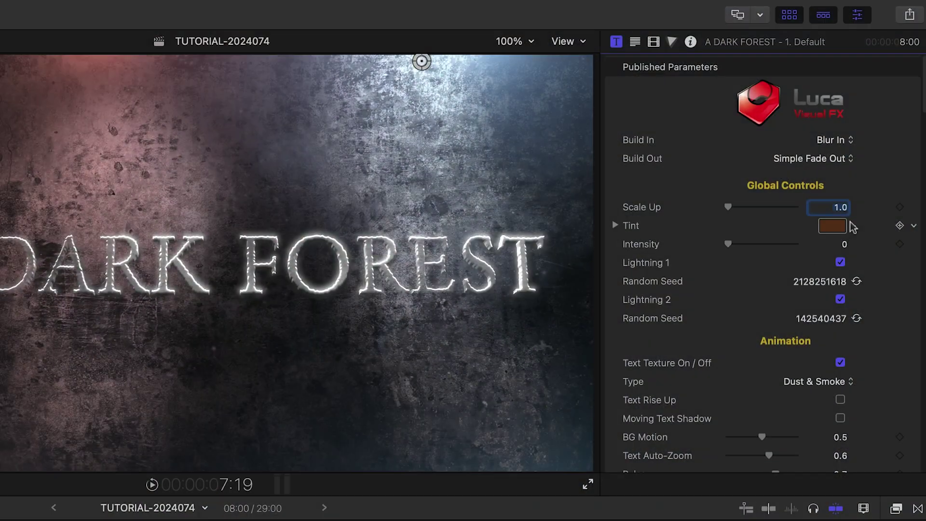
Tint the title a bright pale teal and toggle the Lightning 1 effect
{"action": "left_click", "coordinate": [839, 226]}
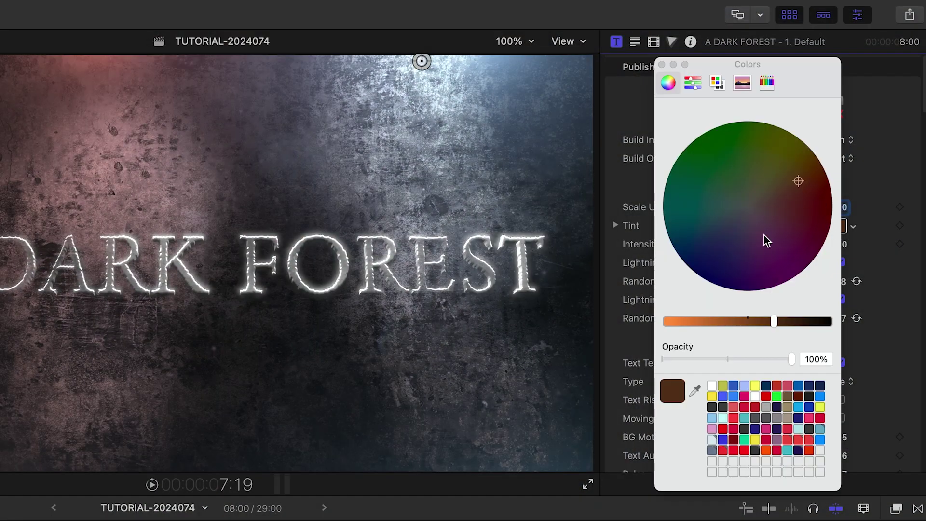
{"action": "left_click_drag", "start_coordinate": [731, 326], "coordinate": [693, 322]}
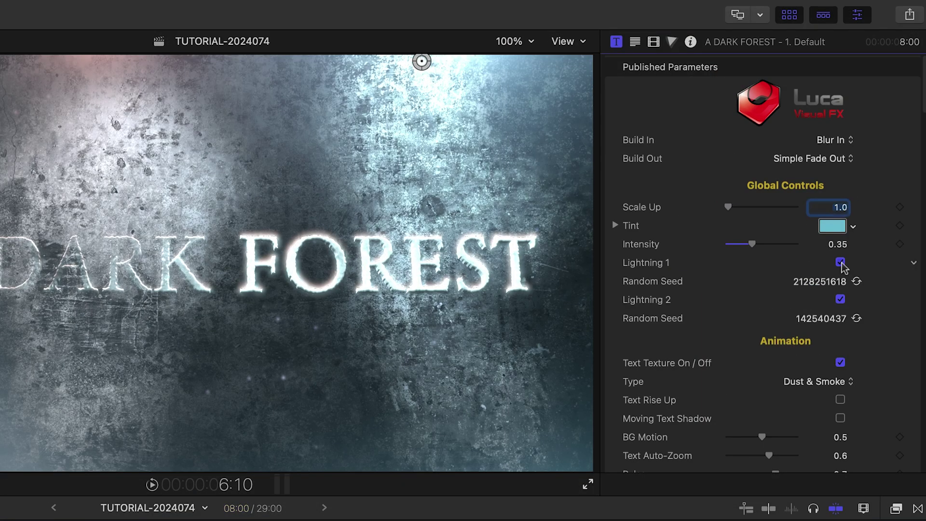
{"action": "left_click", "coordinate": [841, 263]}
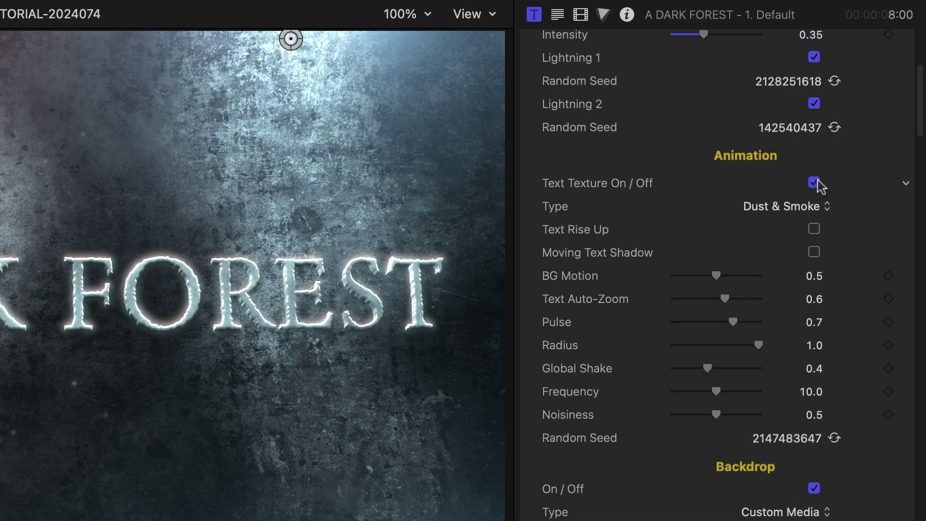
Compare the text texture off and on, then apply the Grunge Paper texture
{"action": "left_click", "coordinate": [815, 183]}
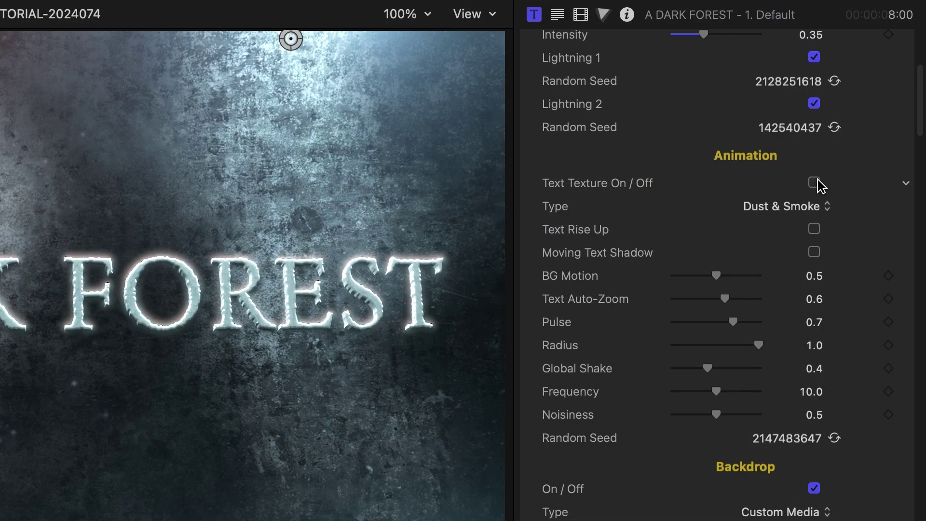
{"action": "left_click", "coordinate": [816, 183]}
{"action": "left_click", "coordinate": [801, 207]}
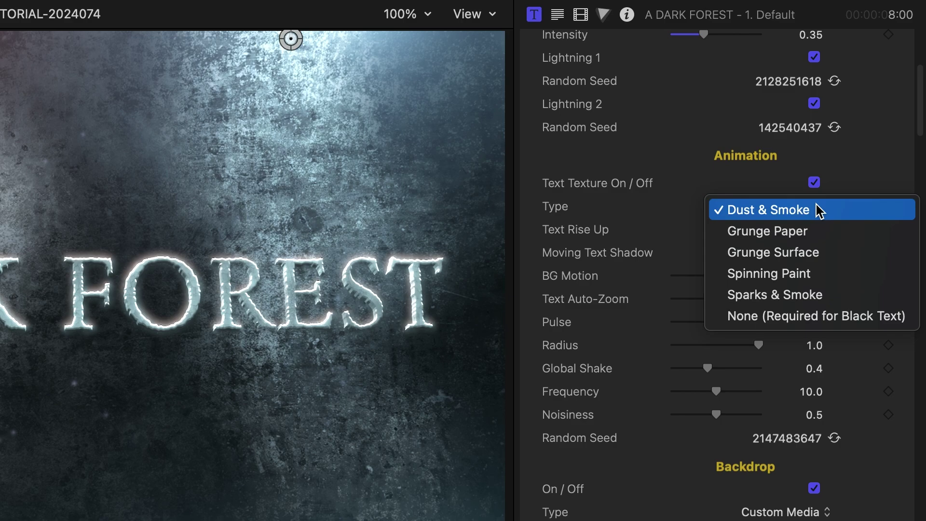
{"action": "left_click", "coordinate": [820, 232]}
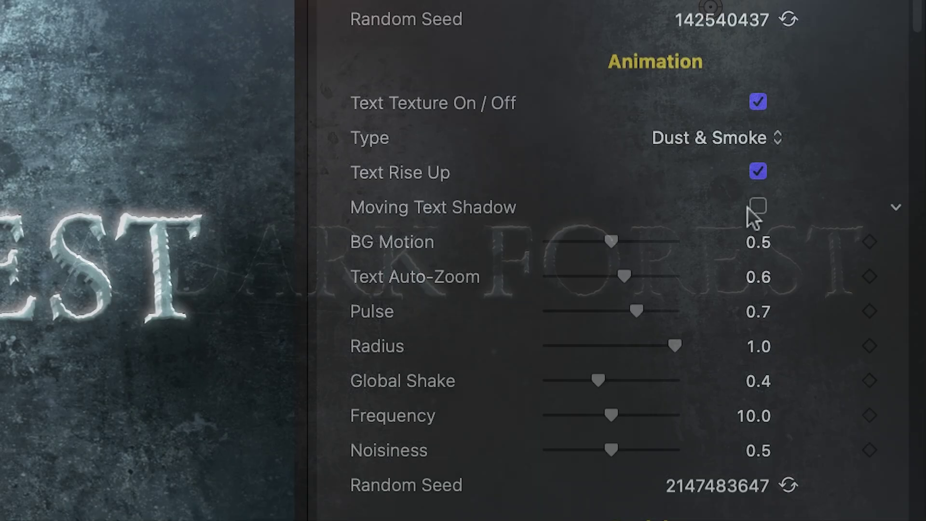
Add a moving text shadow, raise Pulse to 1.0, and increase Global Shake
{"action": "left_click", "coordinate": [756, 207]}
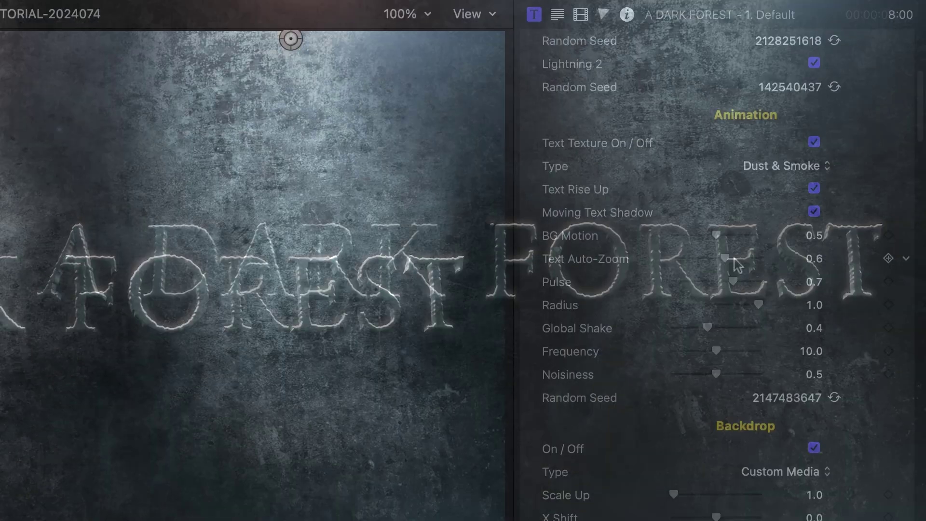
{"action": "left_click_drag", "start_coordinate": [721, 261], "coordinate": [563, 285]}
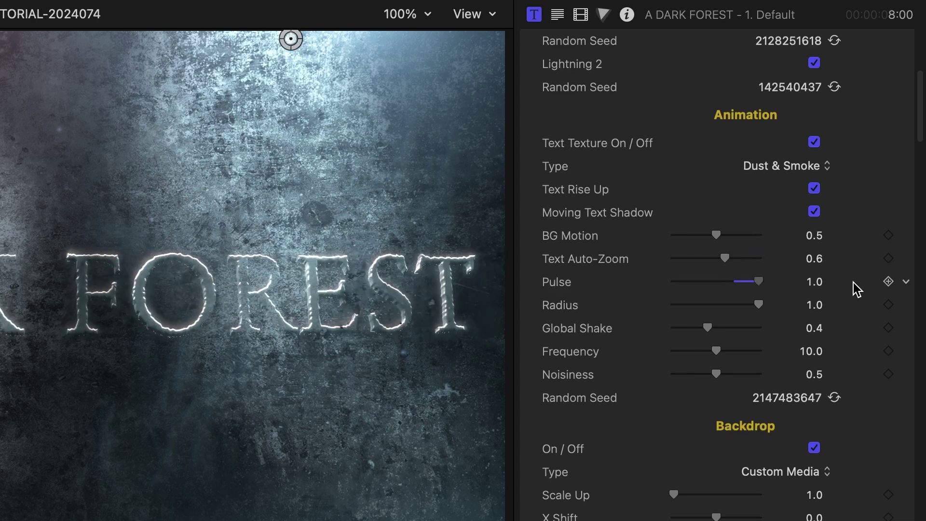
{"action": "left_click_drag", "start_coordinate": [708, 328], "coordinate": [741, 329]}
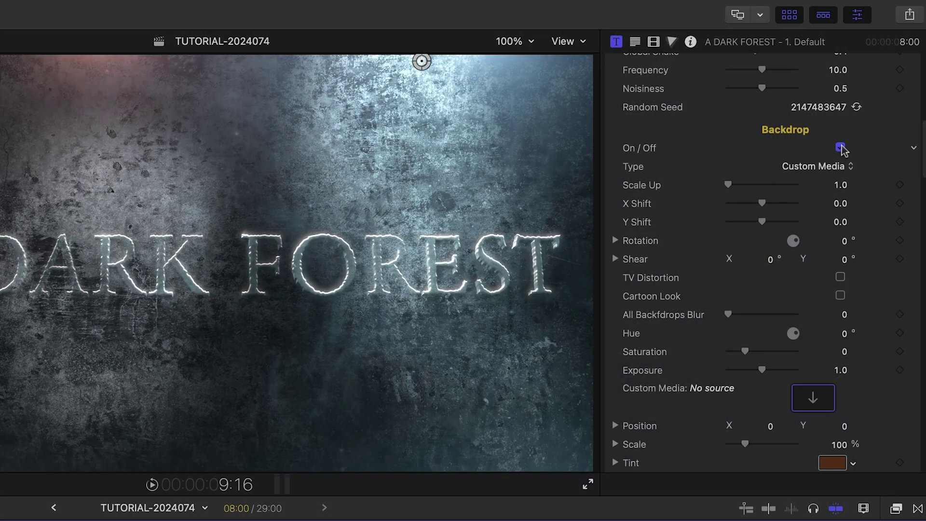
Keep the backdrop switched on and begin choosing a clip for its Custom Media source
{"action": "left_click", "coordinate": [841, 147]}
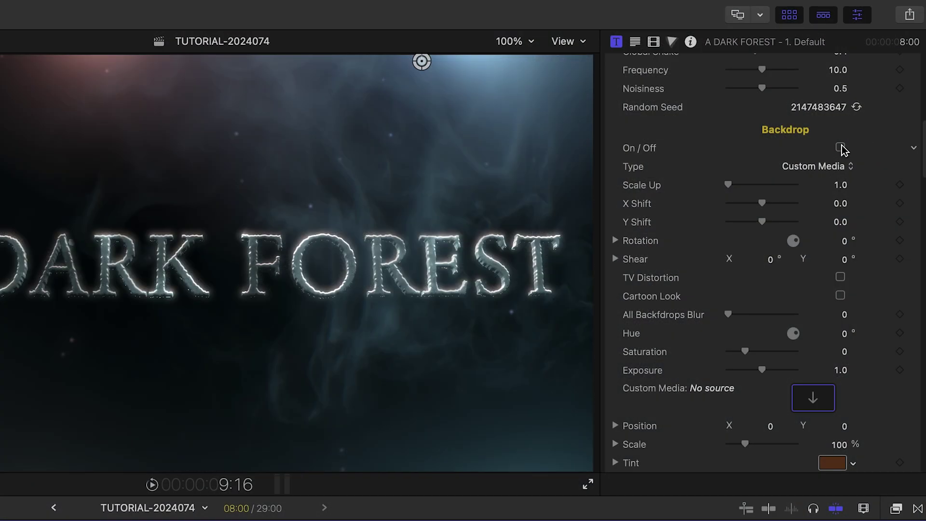
{"action": "left_click", "coordinate": [841, 147]}
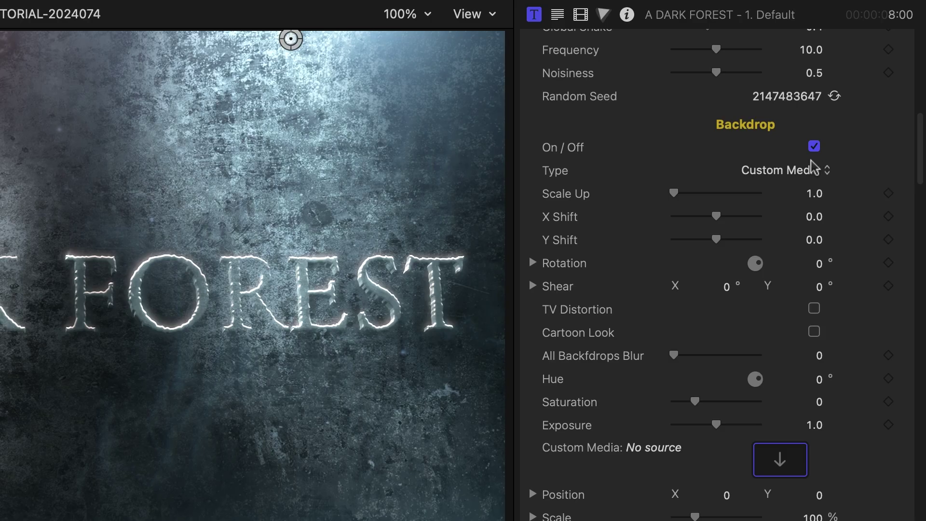
{"action": "left_click", "coordinate": [816, 170]}
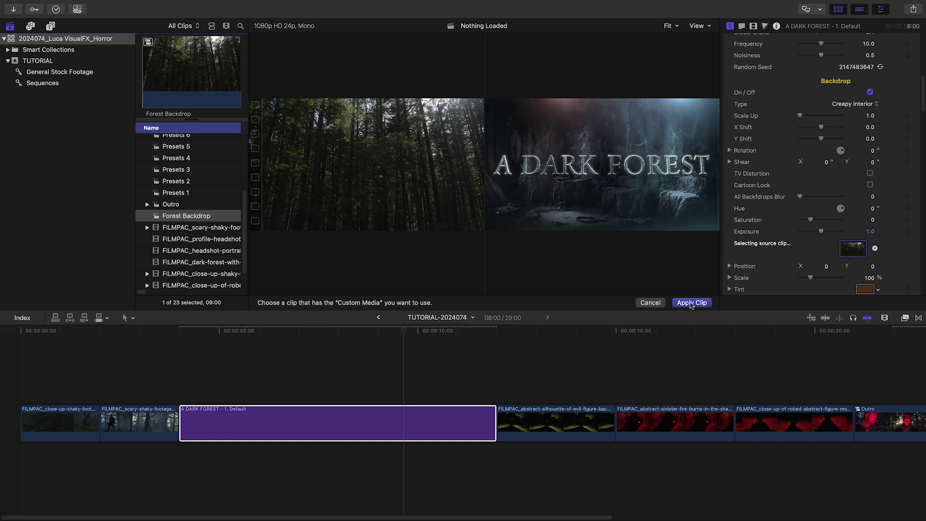
Apply the Forest Backdrop clip and set Backdrop Type to Custom Media
{"action": "left_click", "coordinate": [691, 303]}
{"action": "left_click", "coordinate": [854, 104]}
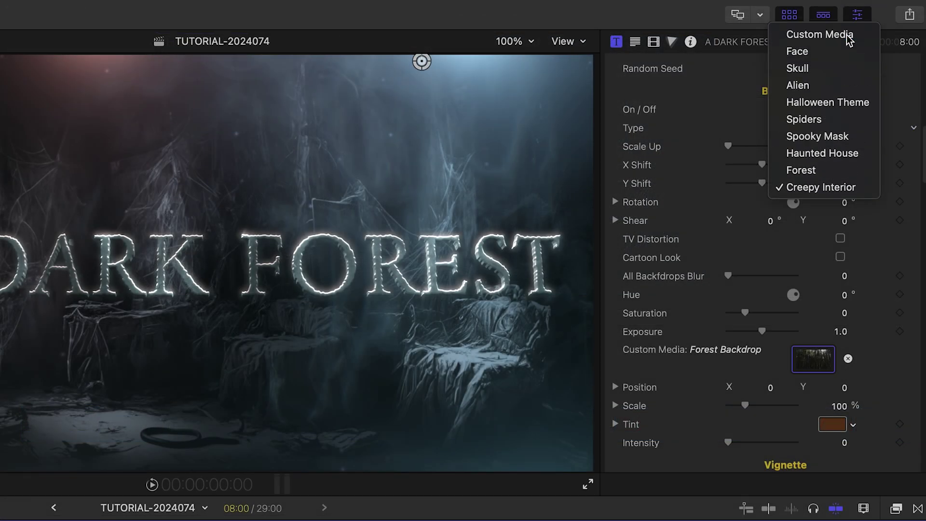
{"action": "left_click", "coordinate": [848, 36]}
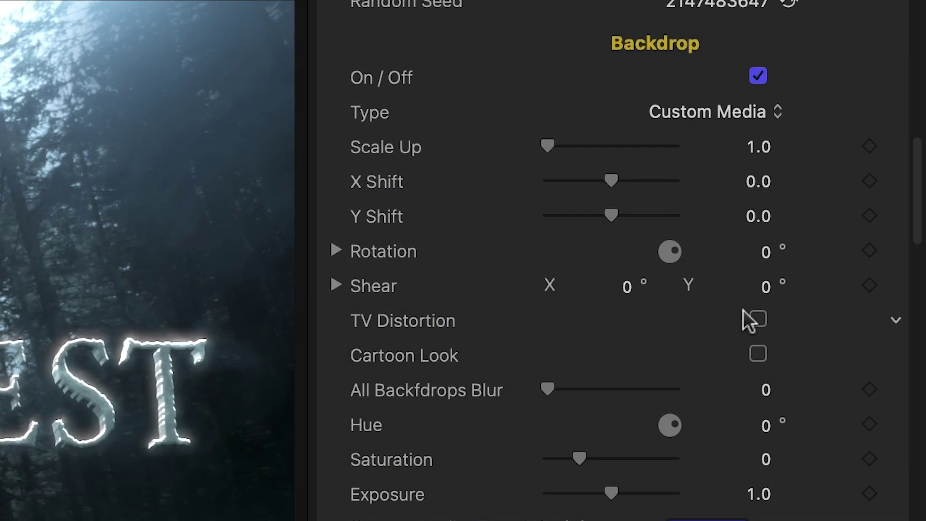
Enable TV Distortion on the backdrop, reset its hue, and raise its exposure
{"action": "left_click", "coordinate": [757, 317]}
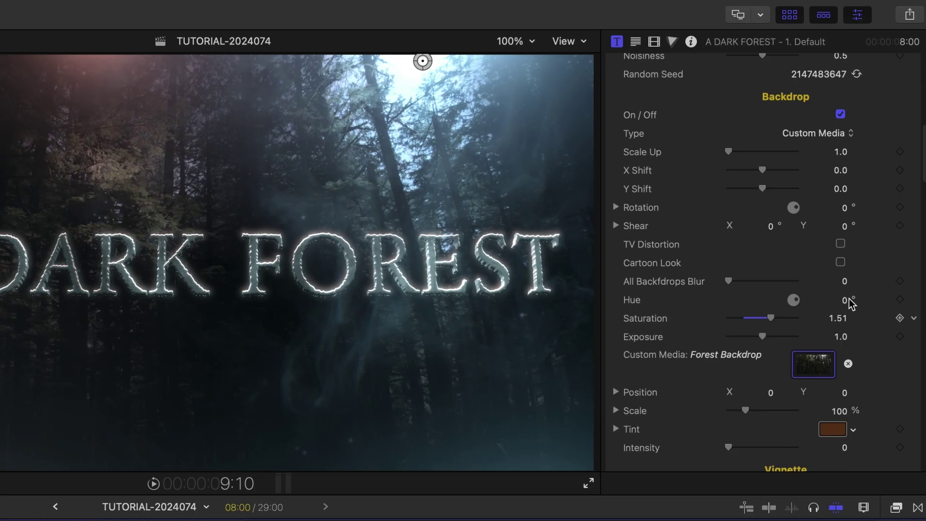
{"action": "left_click_drag", "start_coordinate": [845, 295], "coordinate": [847, 283]}
{"action": "left_click_drag", "start_coordinate": [770, 322], "coordinate": [835, 294]}
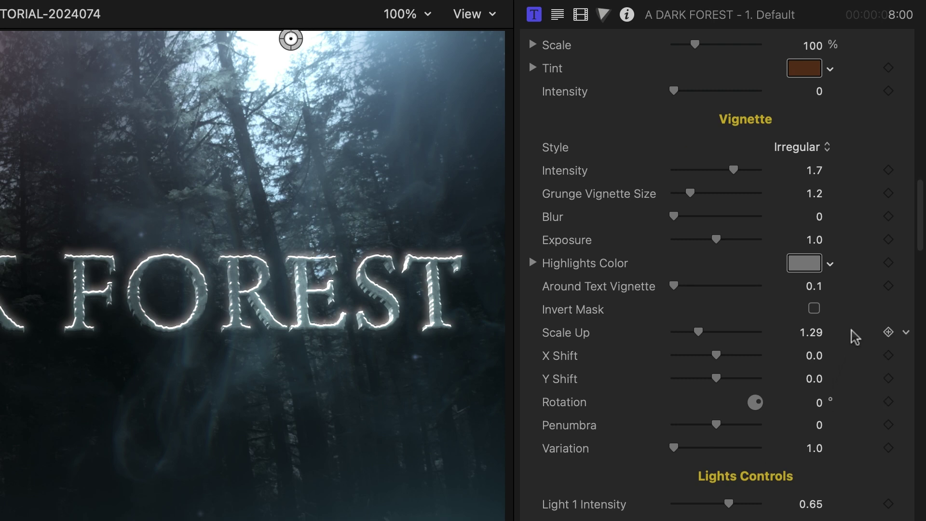
Try the Around Text vignette style, then settle on Grunge Vignette
{"action": "left_click", "coordinate": [838, 150]}
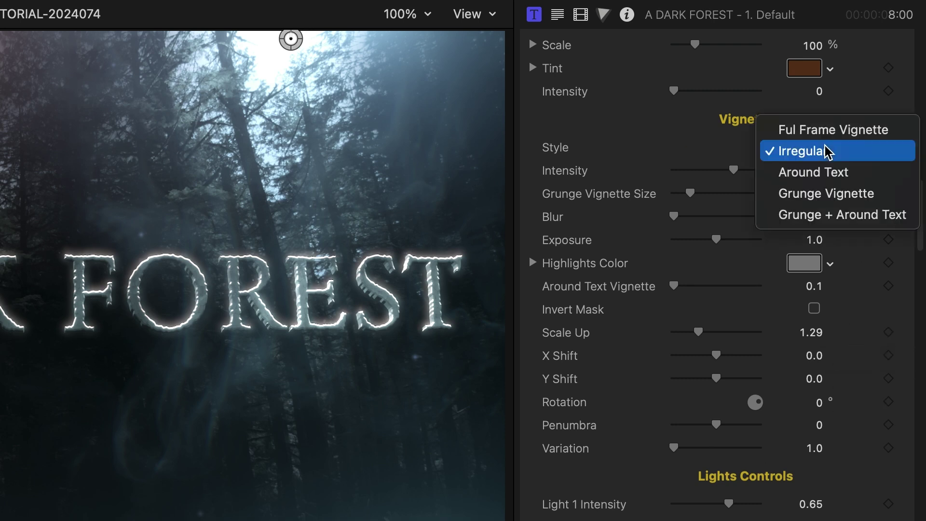
{"action": "left_click", "coordinate": [831, 172]}
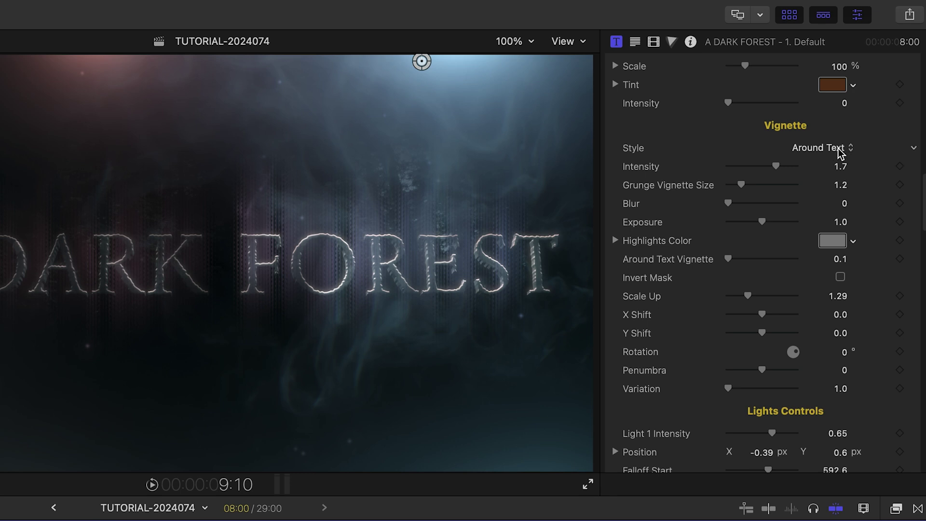
{"action": "left_click", "coordinate": [841, 153]}
{"action": "left_click", "coordinate": [848, 174]}
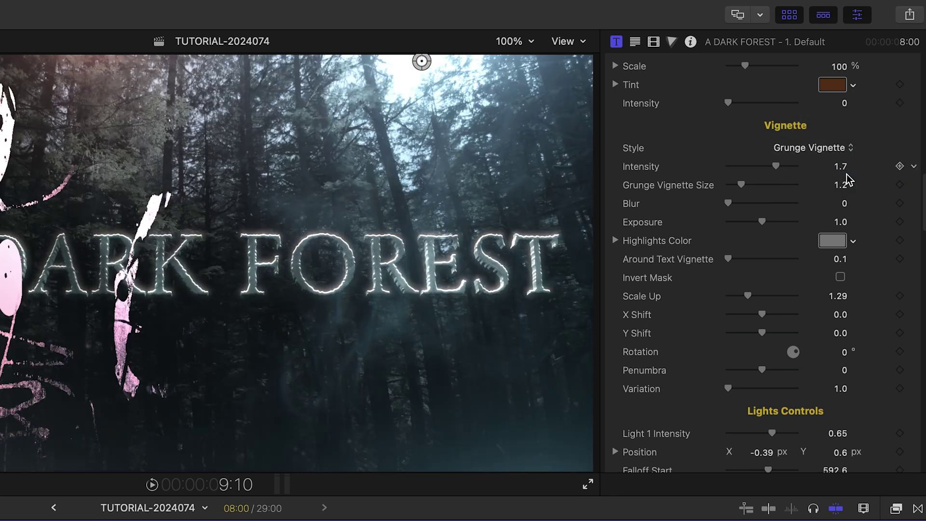
{"action": "scroll", "coordinate": [848, 180], "scroll_direction": "down", "scroll_amount": 10}
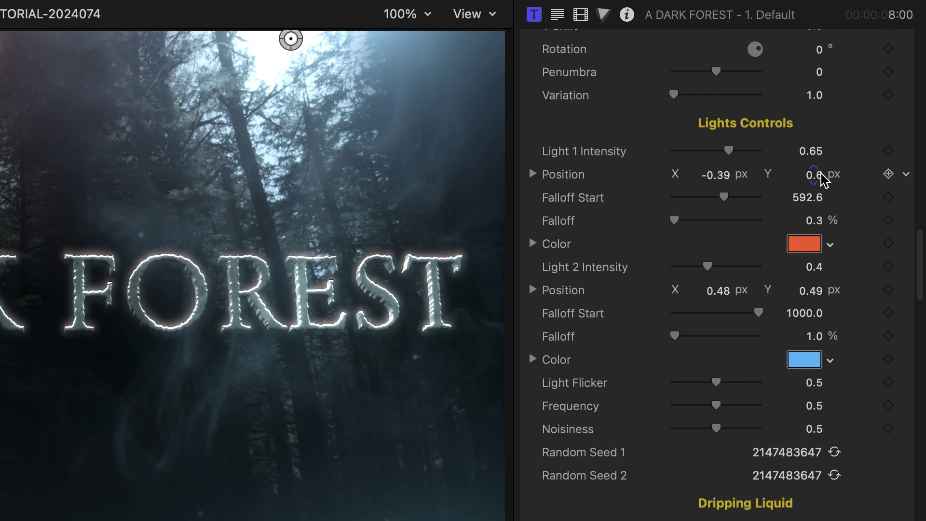
Move Light 1 toward the upper-left trees, colour it teal, and raise Light Flicker to 0.56
{"action": "left_click_drag", "start_coordinate": [812, 174], "coordinate": [286, 167]}
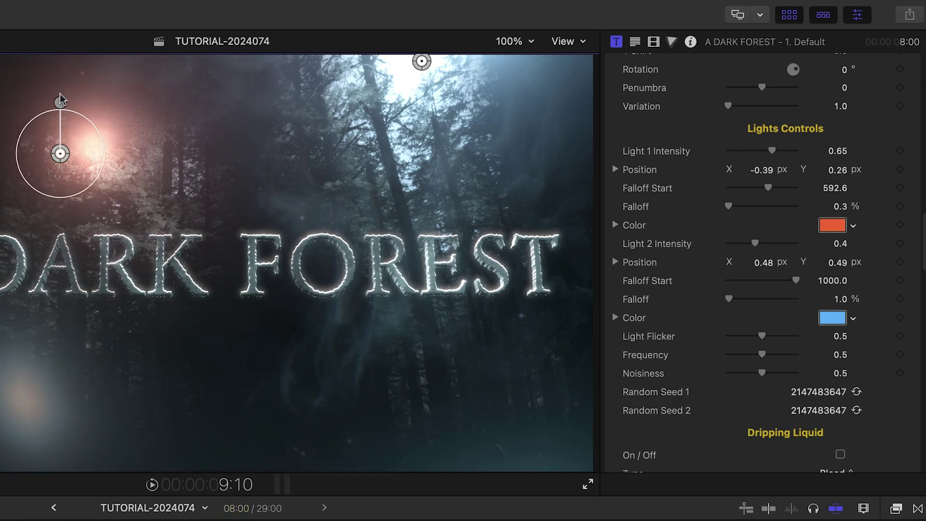
{"action": "left_click_drag", "start_coordinate": [60, 153], "coordinate": [423, 151]}
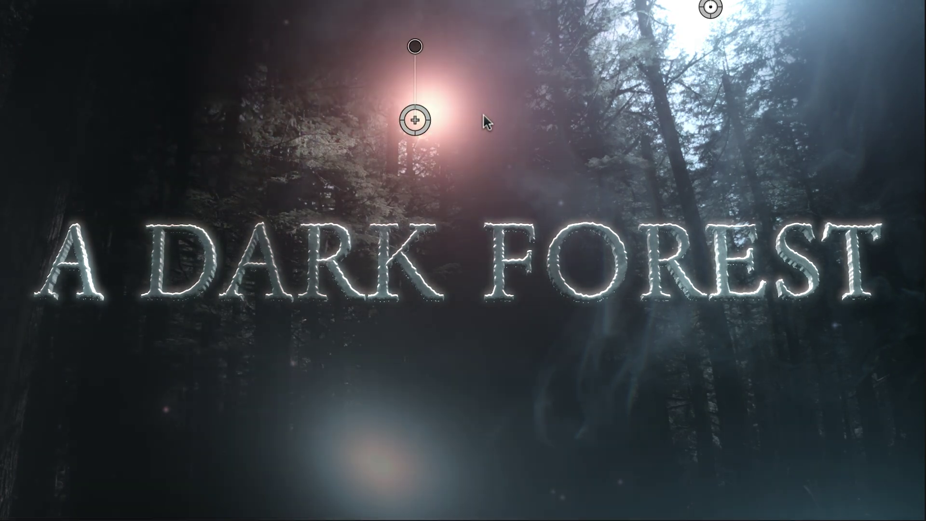
{"action": "left_click_drag", "start_coordinate": [714, 121], "coordinate": [341, 121]}
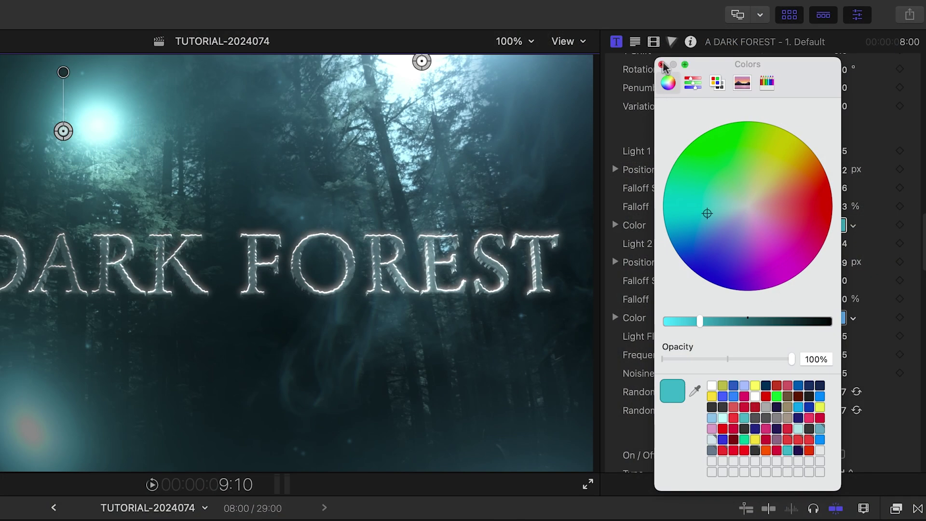
{"action": "left_click", "coordinate": [661, 64]}
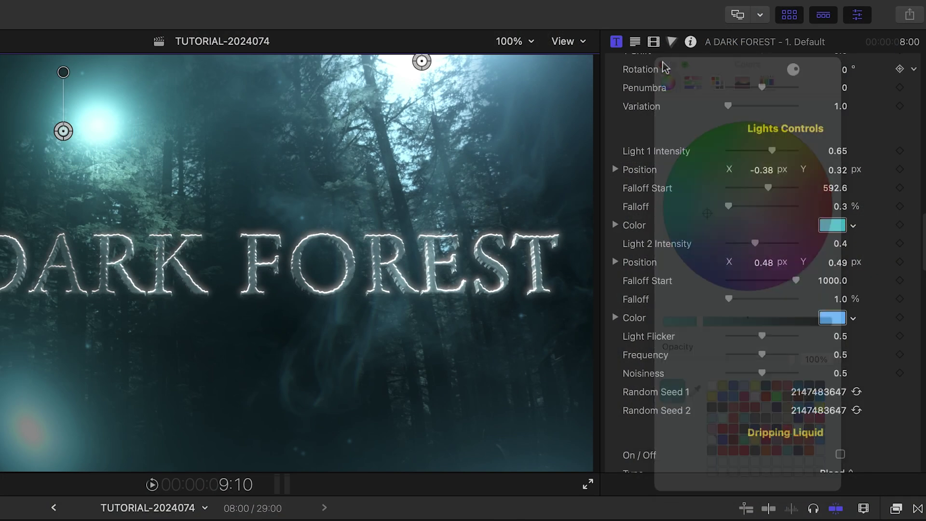
{"action": "left_click_drag", "start_coordinate": [762, 336], "coordinate": [773, 342]}
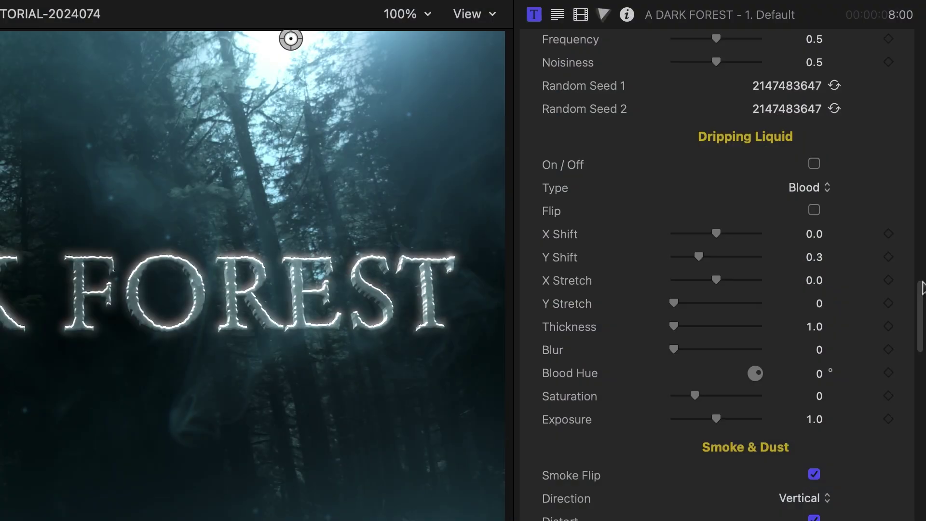
{"action": "scroll", "coordinate": [703, 139], "scroll_direction": "down", "scroll_amount": 2}
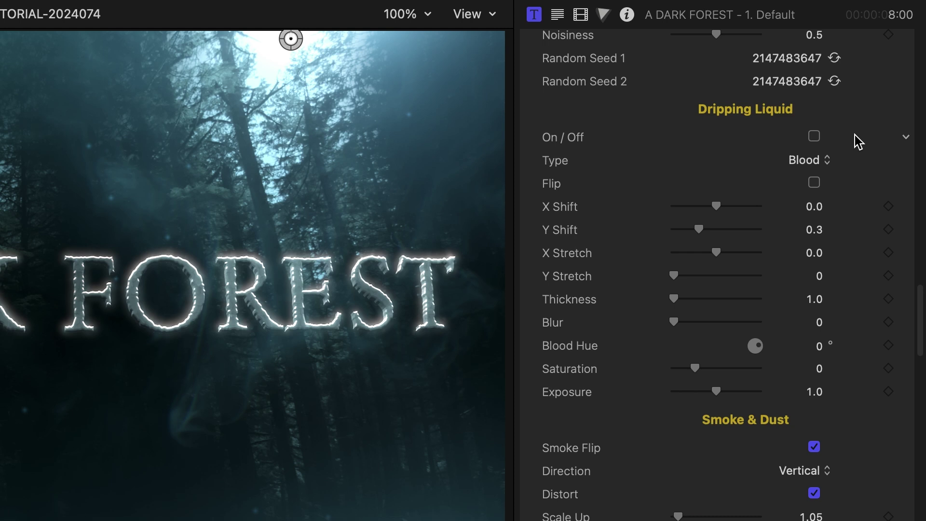
Enable Dripping Liquid, set Smoke Scale Up to 1.17, and lower Fog Layer Intensity to about 0.69
{"action": "left_click", "coordinate": [814, 136]}
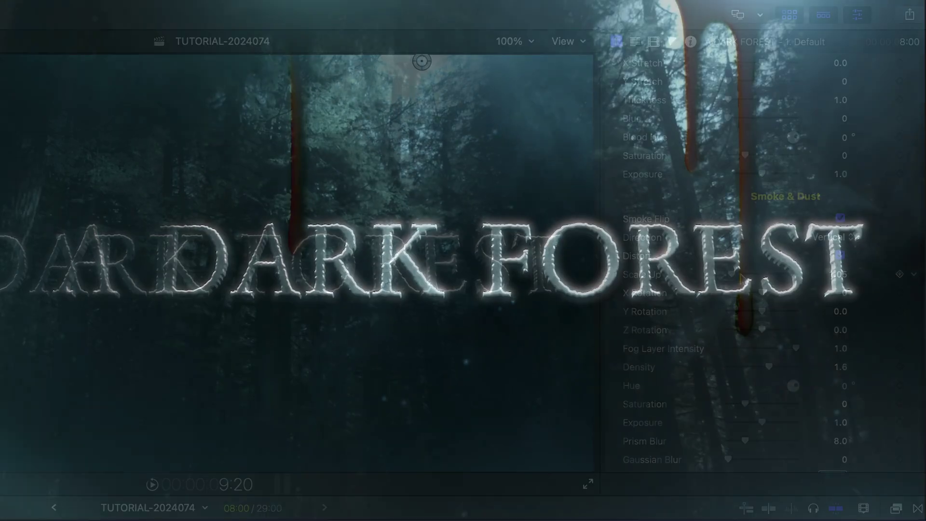
{"action": "mouse_move", "coordinate": [742, 277]}
{"action": "left_mouse_down"}
{"action": "mouse_move", "coordinate": [762, 271]}
{"action": "mouse_move", "coordinate": [750, 270]}
{"action": "left_mouse_up"}
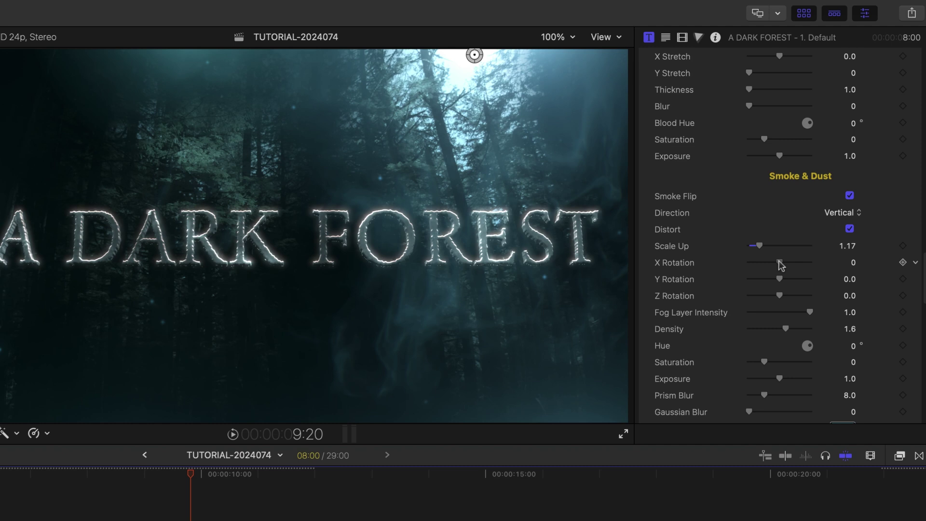
{"action": "left_click_drag", "start_coordinate": [810, 312], "coordinate": [792, 319]}
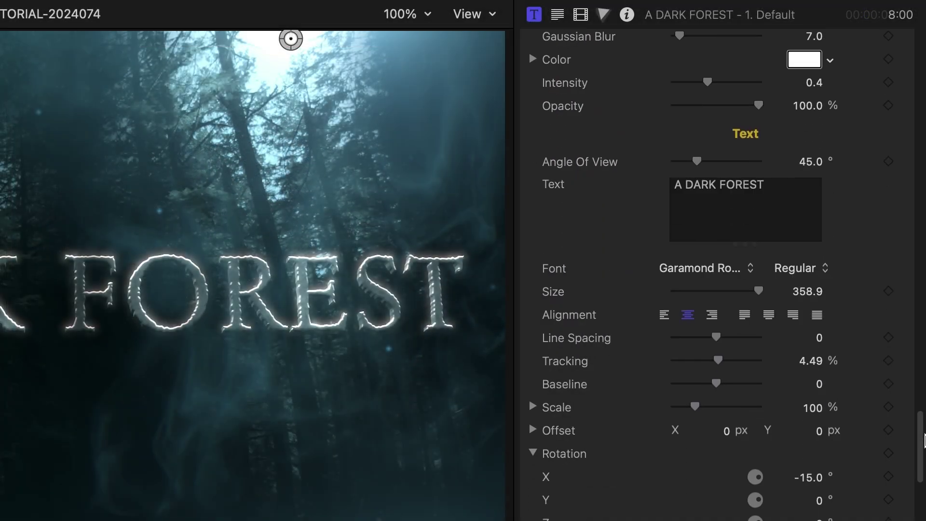
{"action": "scroll", "coordinate": [921, 336], "scroll_direction": "down", "scroll_amount": 5}
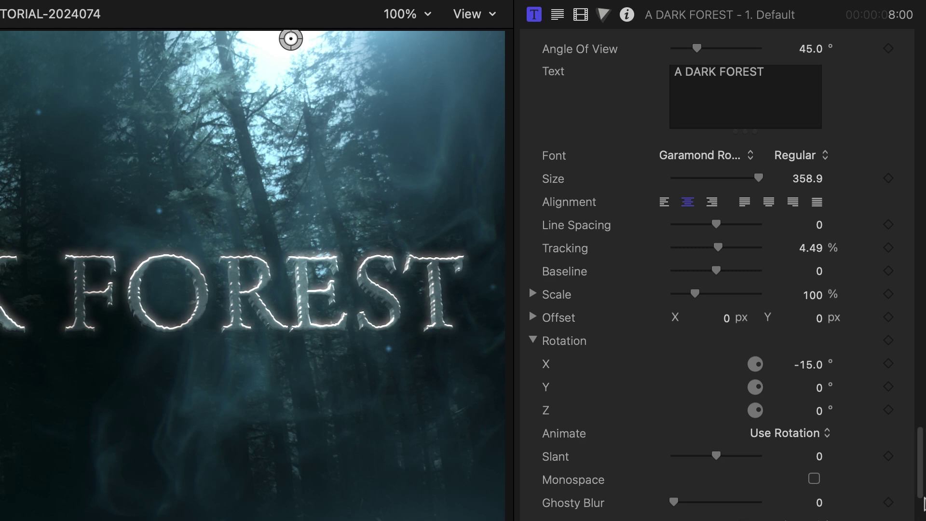
Set the title's letter Slant to -38 for a backward lean
{"action": "scroll", "coordinate": [922, 504], "scroll_direction": "down", "scroll_amount": 7}
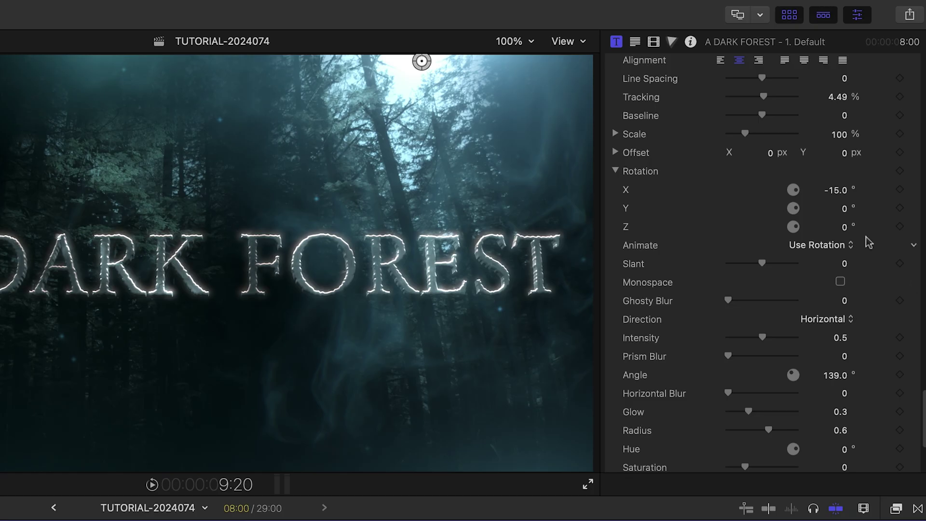
{"action": "left_click_drag", "start_coordinate": [767, 267], "coordinate": [743, 280]}
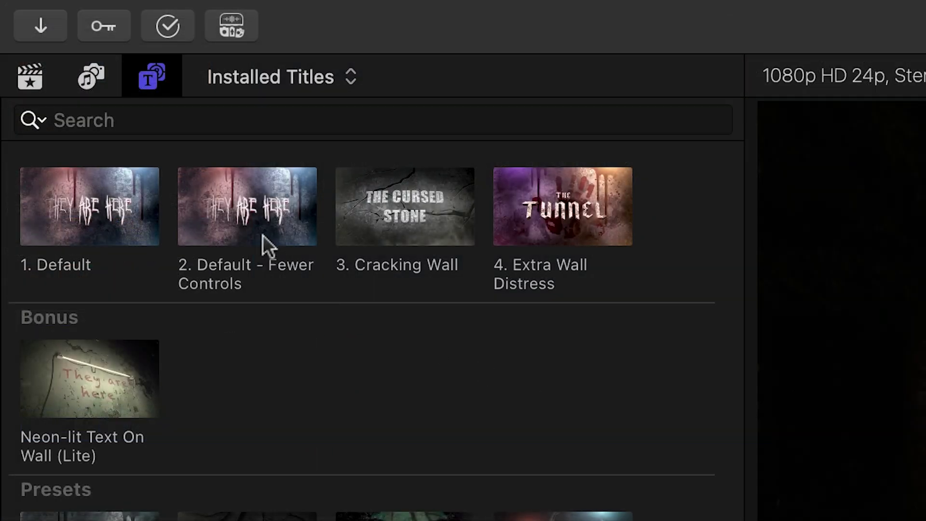
Add the '2. Default - Fewer Controls' horror title to the timeline and review its inspector settings
{"action": "left_click", "coordinate": [87, 80]}
{"action": "left_click_drag", "start_coordinate": [263, 235], "coordinate": [493, 423]}
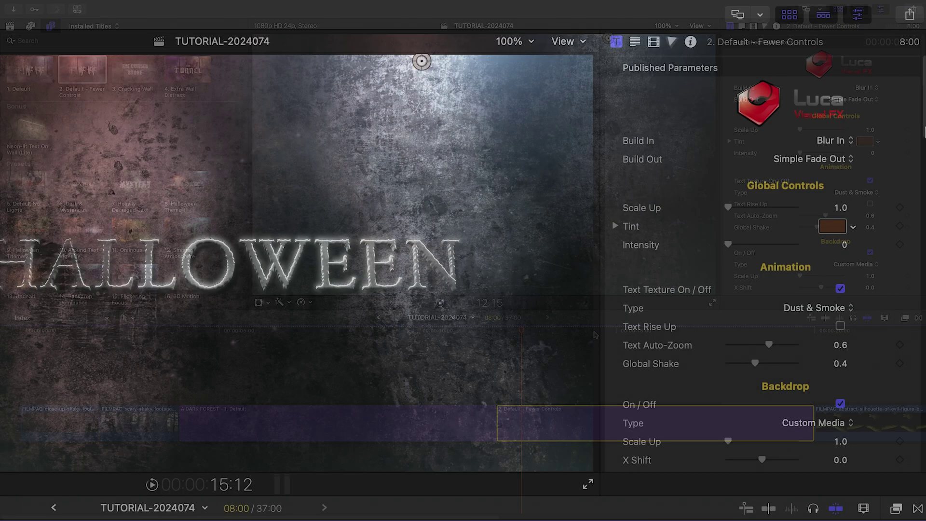
{"action": "scroll", "coordinate": [822, 164], "scroll_direction": "down", "scroll_amount": 10}
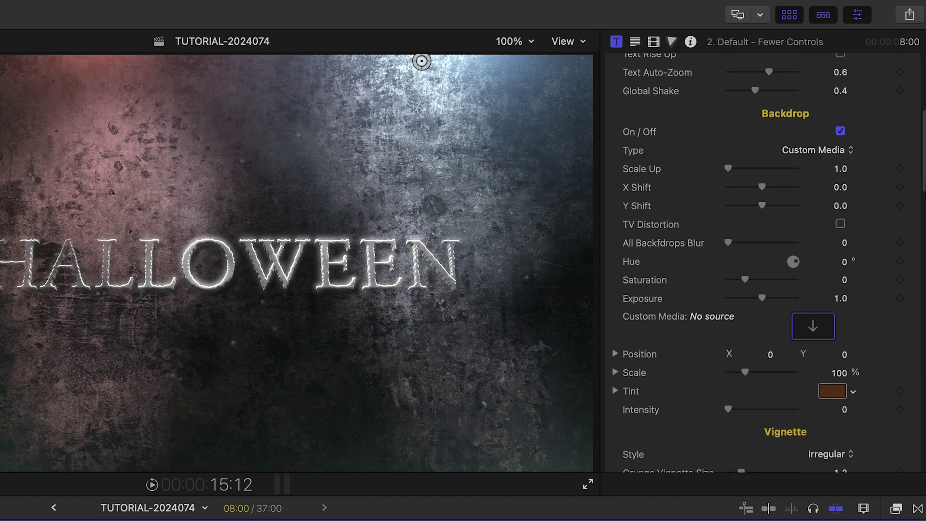
{"action": "scroll", "coordinate": [762, 261], "scroll_direction": "down", "scroll_amount": 20}
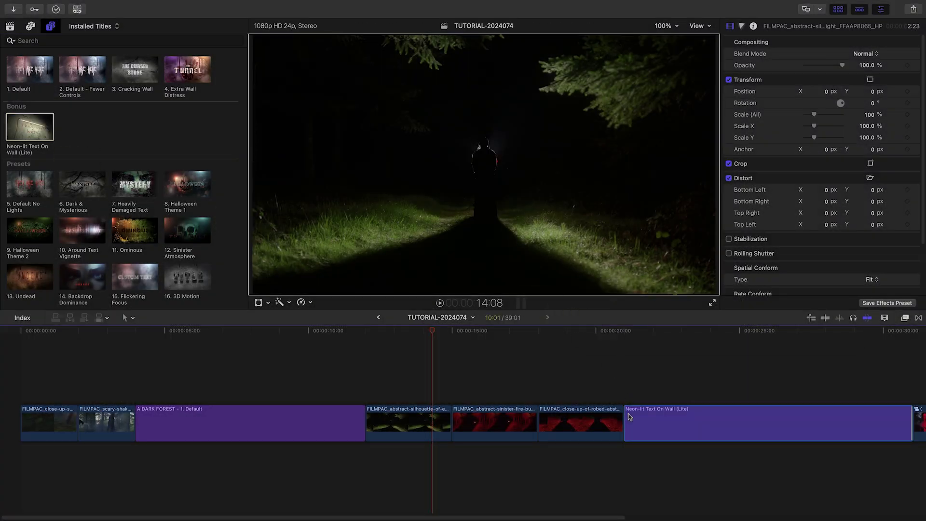
Move the playhead to the Neon-lit Text On Wall clip to preview 'They are here!' under the neon tube
{"action": "left_click", "coordinate": [625, 332]}
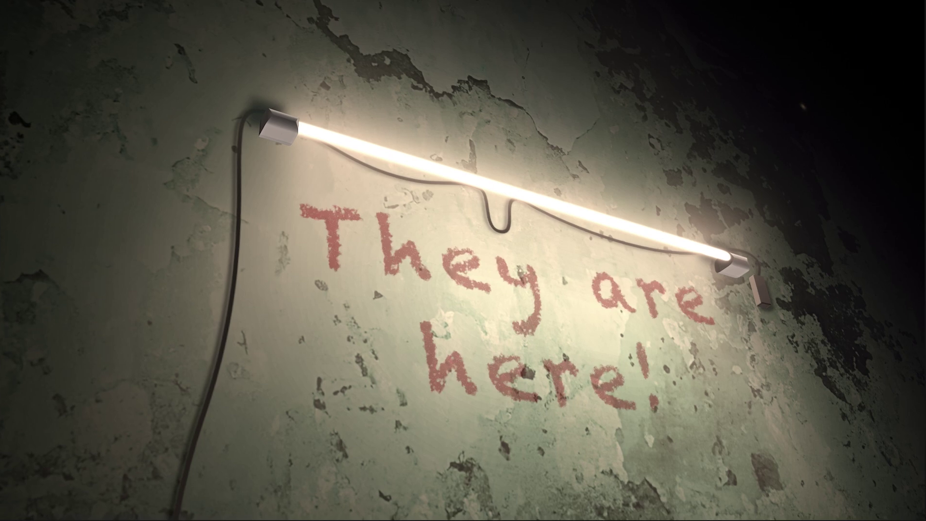